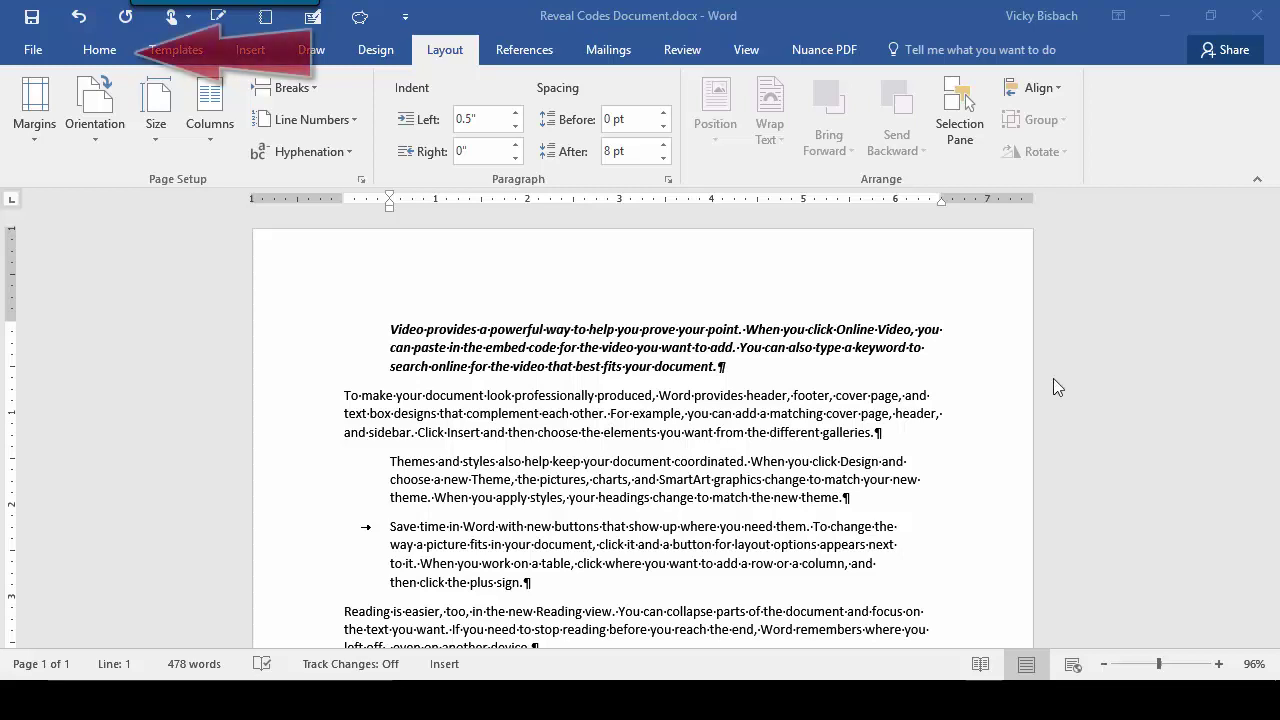
- Open the Styles, Style Inspector and Reveal Formatting panes to show the first paragraph's Calibri 11 pt bold italic
left_click(97, 55)
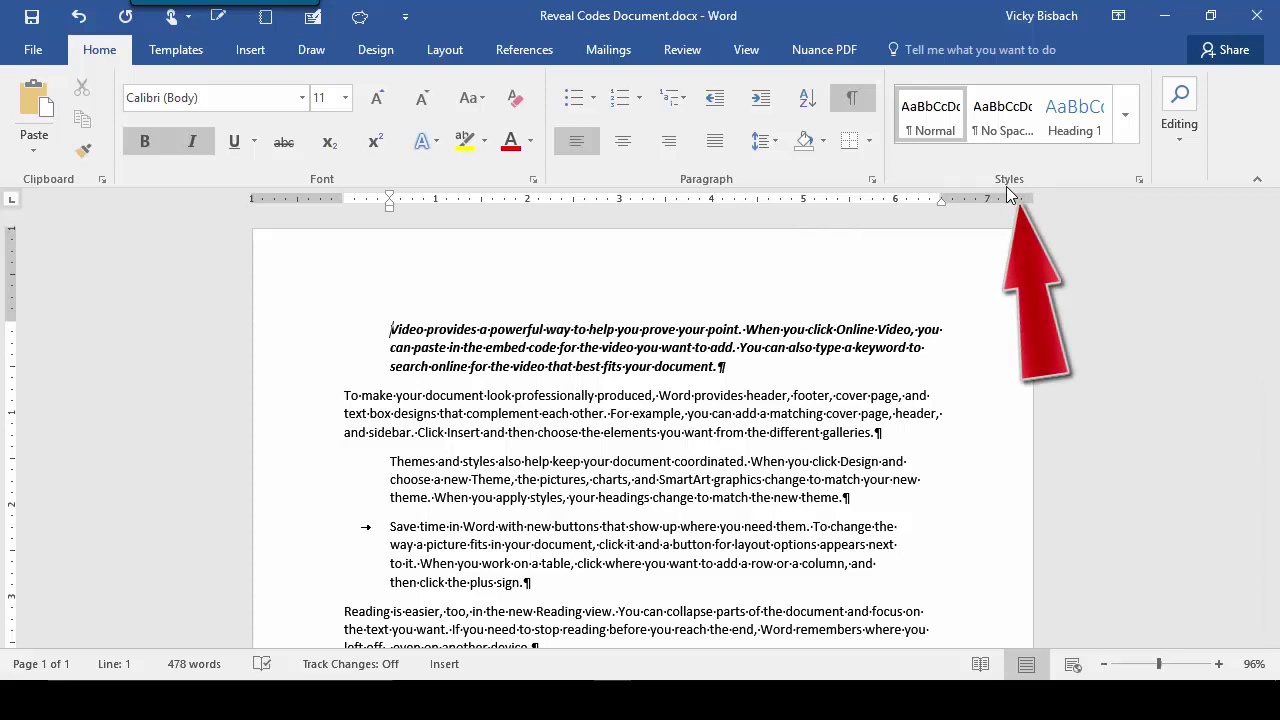
left_click(1139, 180)
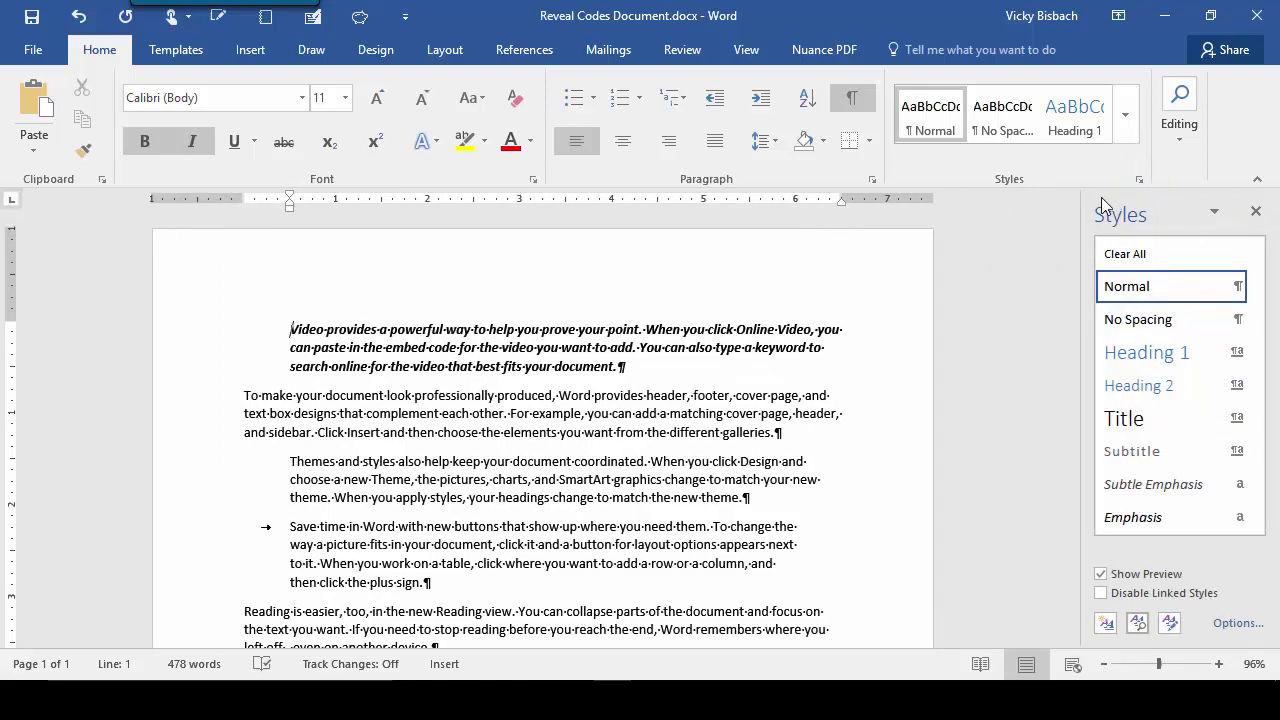
left_click(1138, 623)
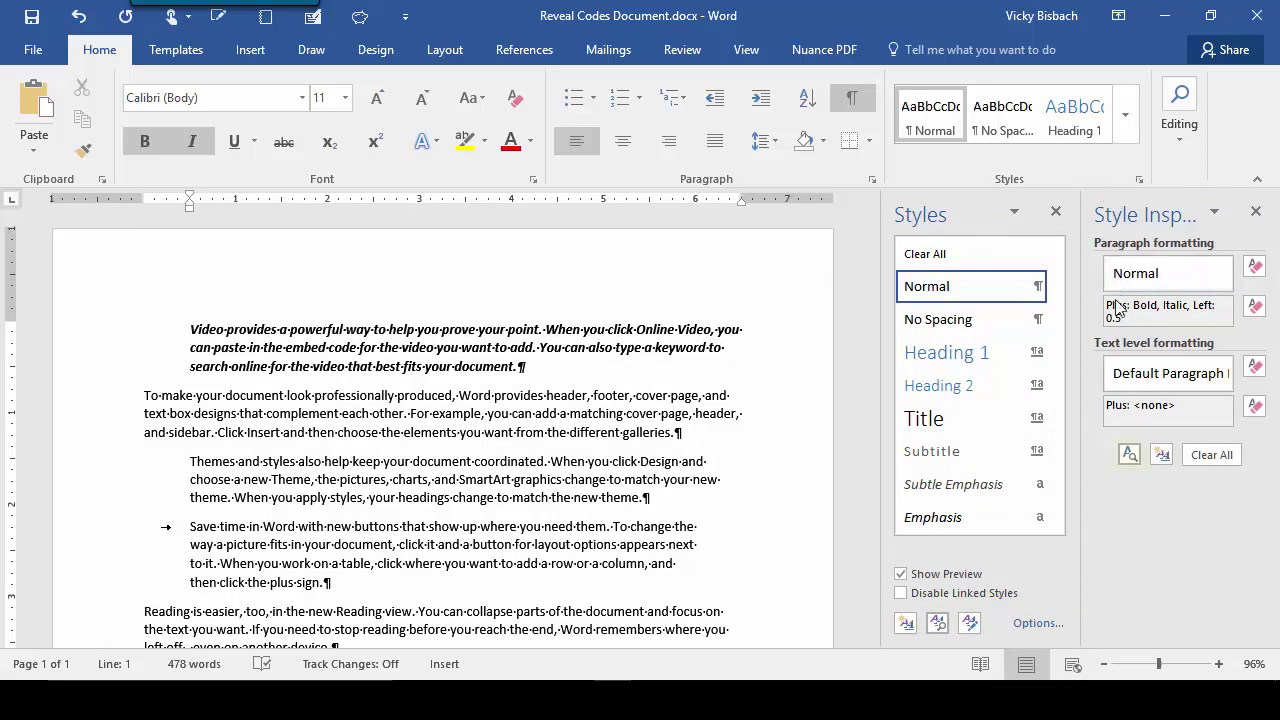
left_click(1128, 455)
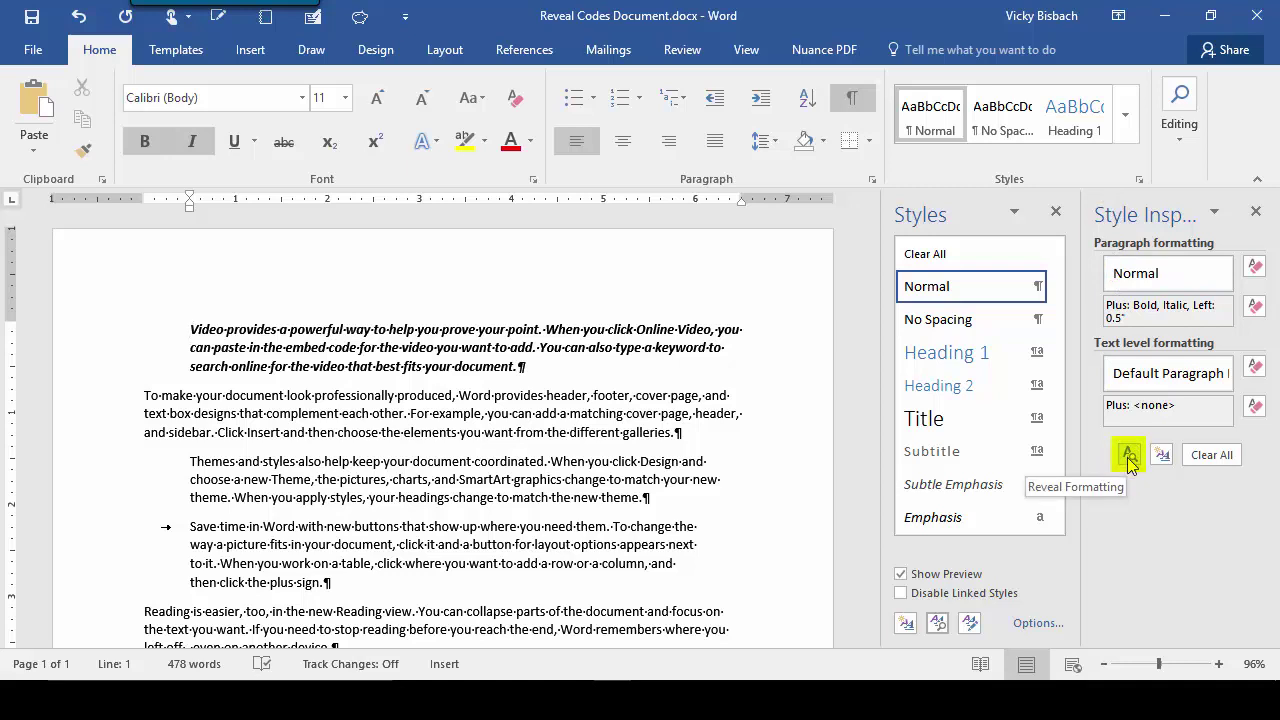
left_click(1129, 457)
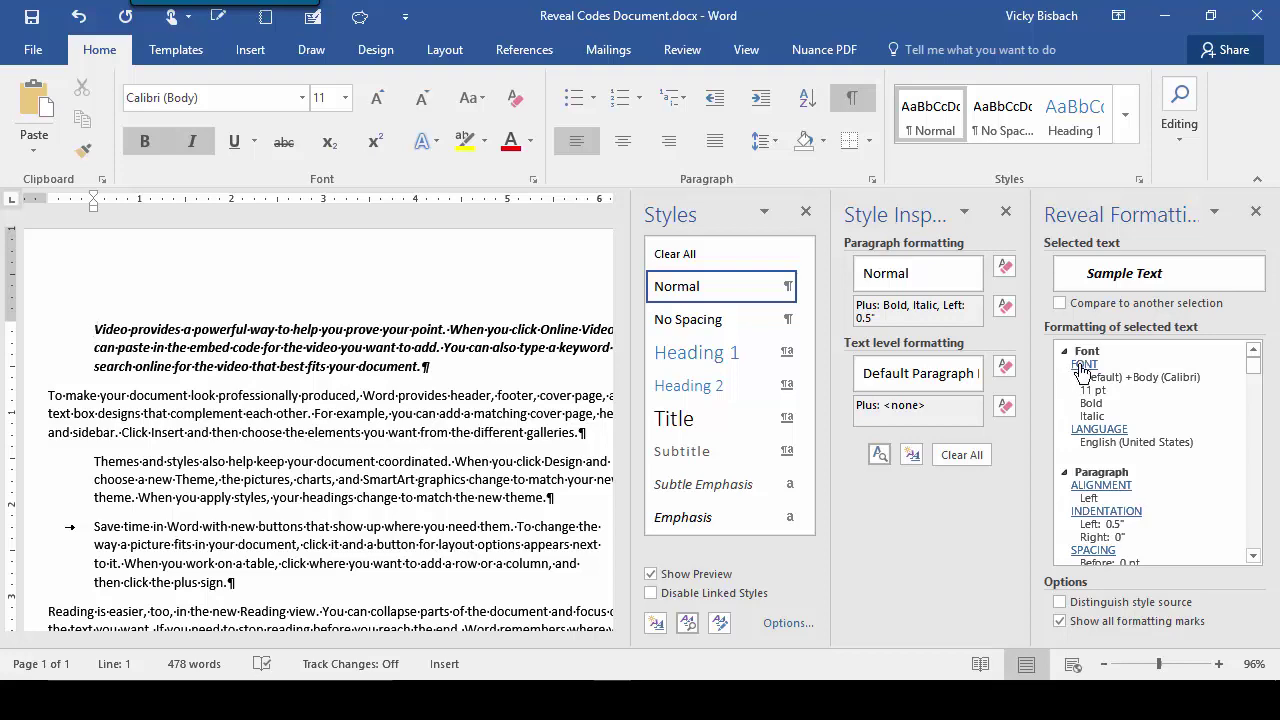
- Open the Font dialog from Reveal Formatting and cancel it, then close the Style Inspector
left_click(1082, 368)
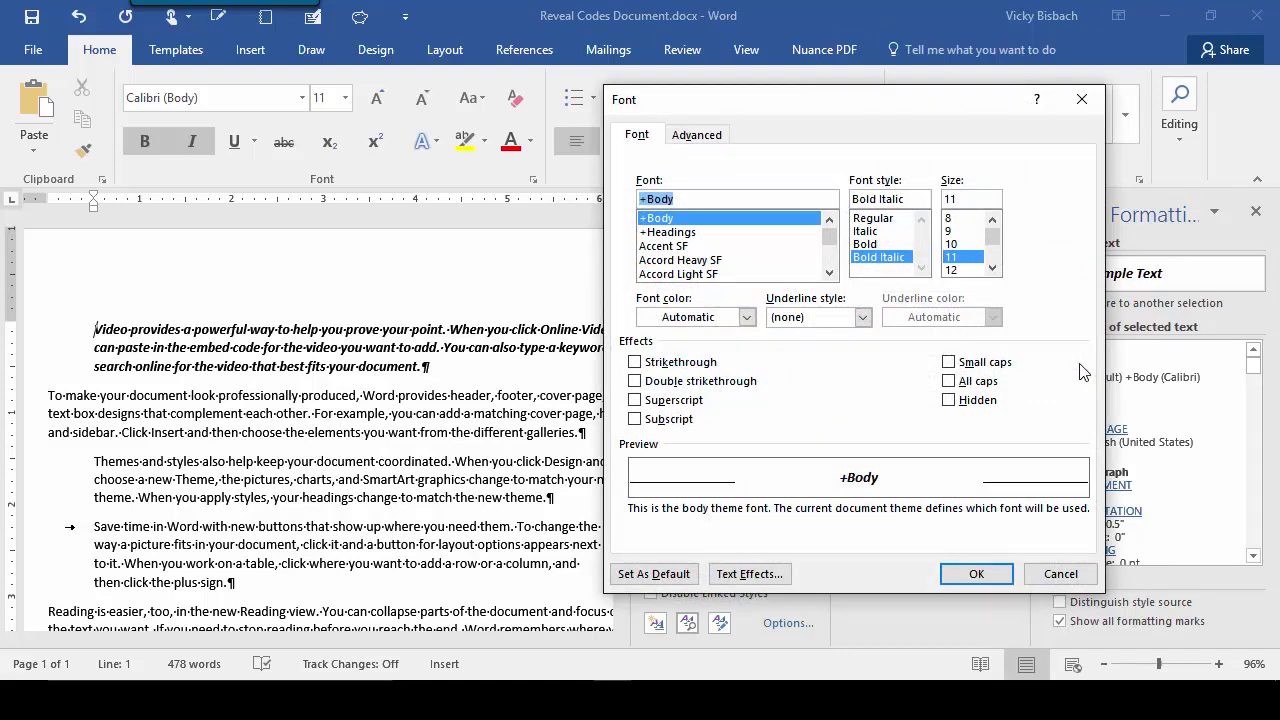
left_click(1061, 575)
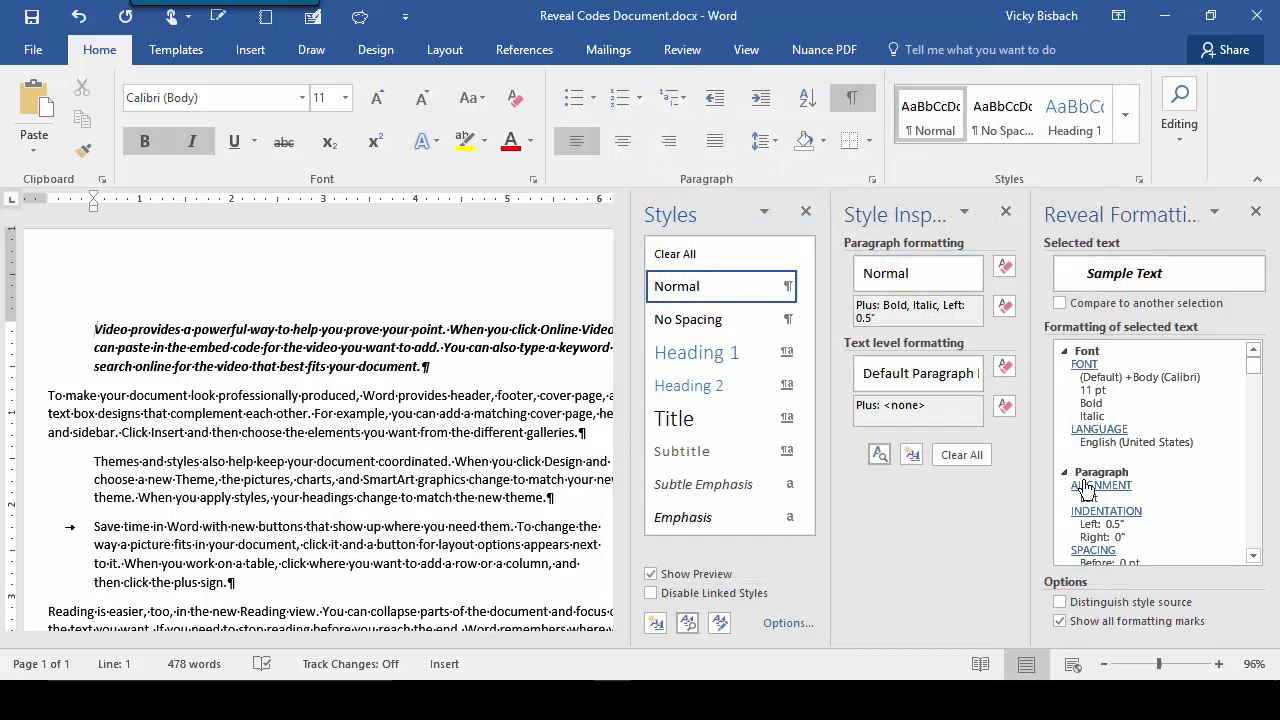
left_click(1006, 213)
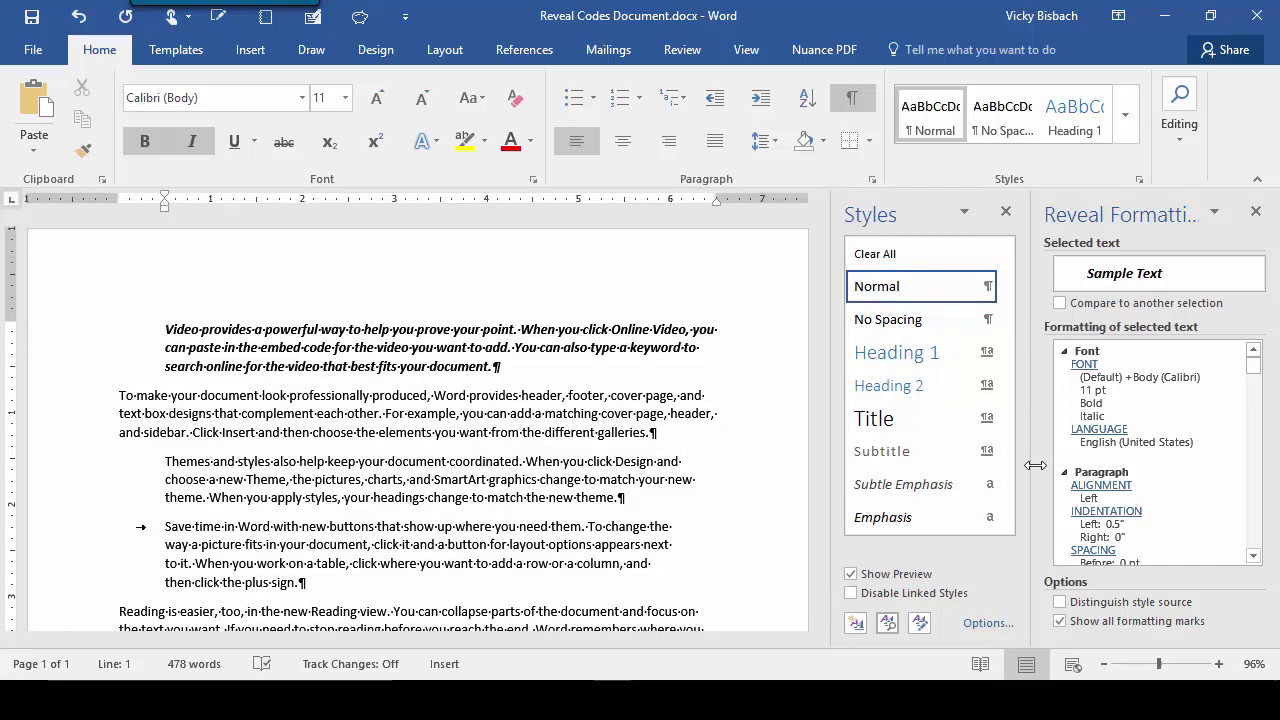
- Check several words' formatting, then select the full 'Themes and styles also help' paragraph
left_click(217, 467)
left_click(215, 558)
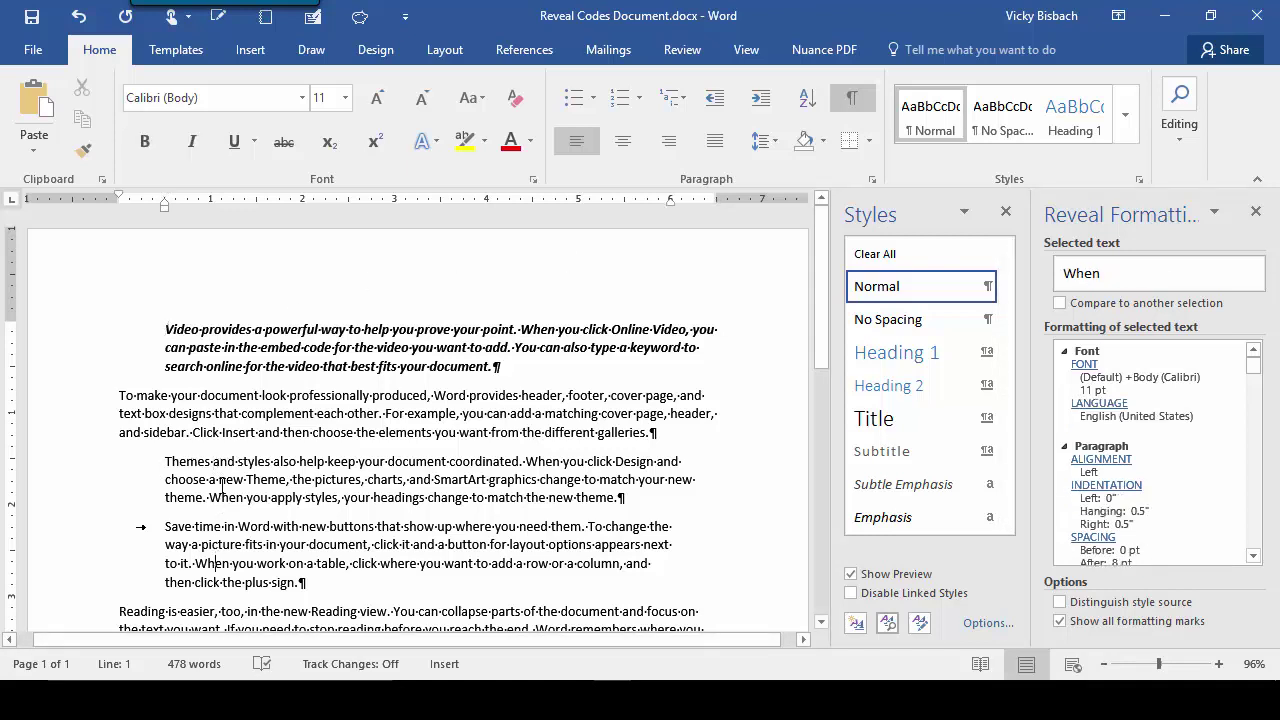
left_click(221, 462)
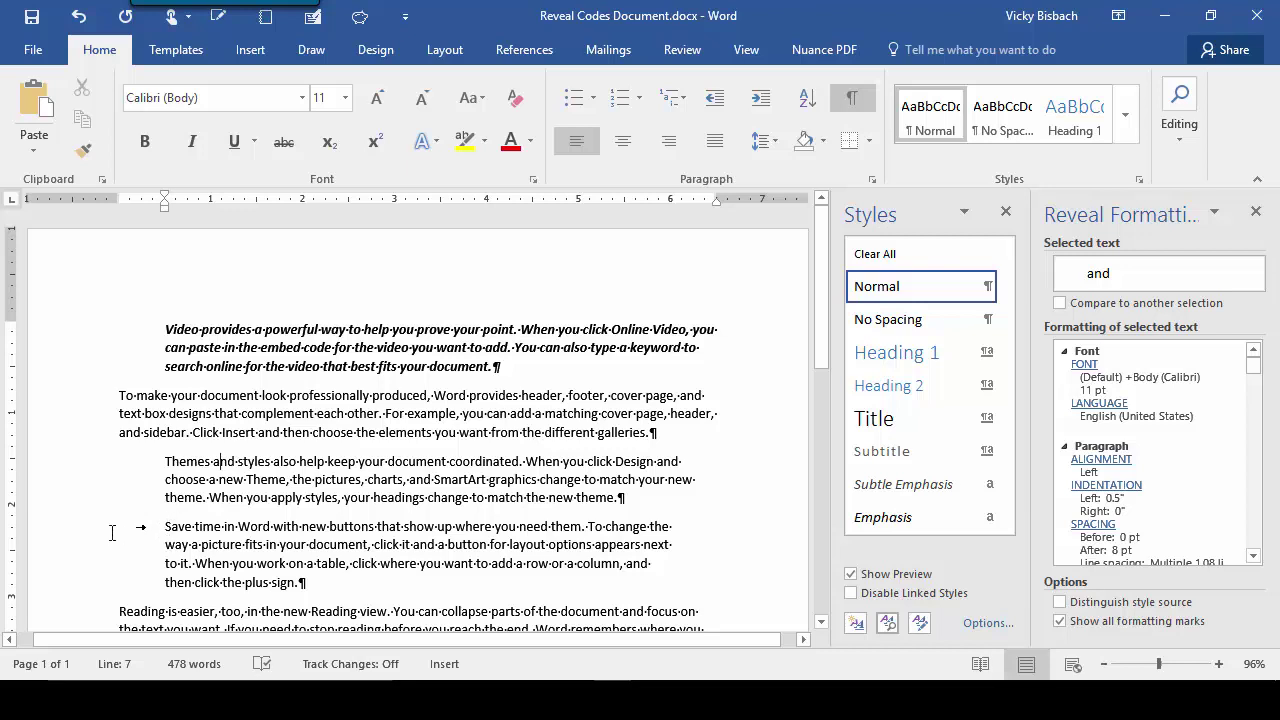
left_click_drag(118, 528, 176, 540)
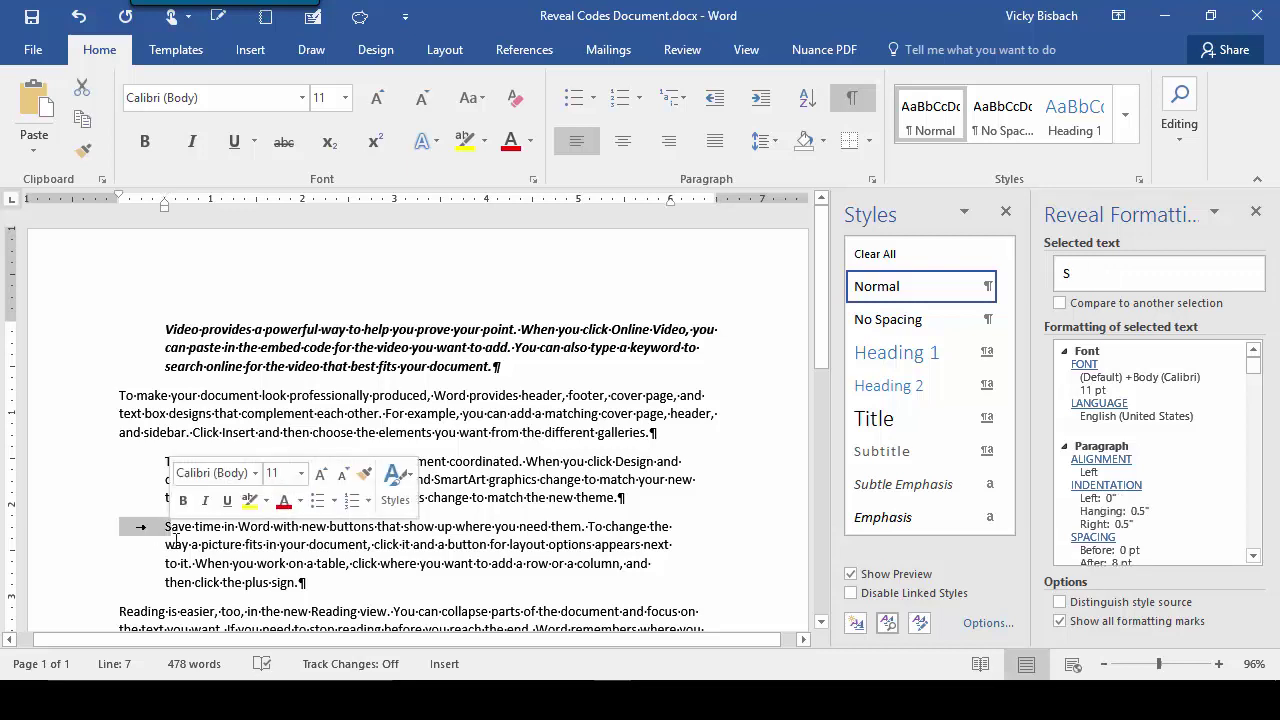
left_click(231, 544)
double_click(306, 479)
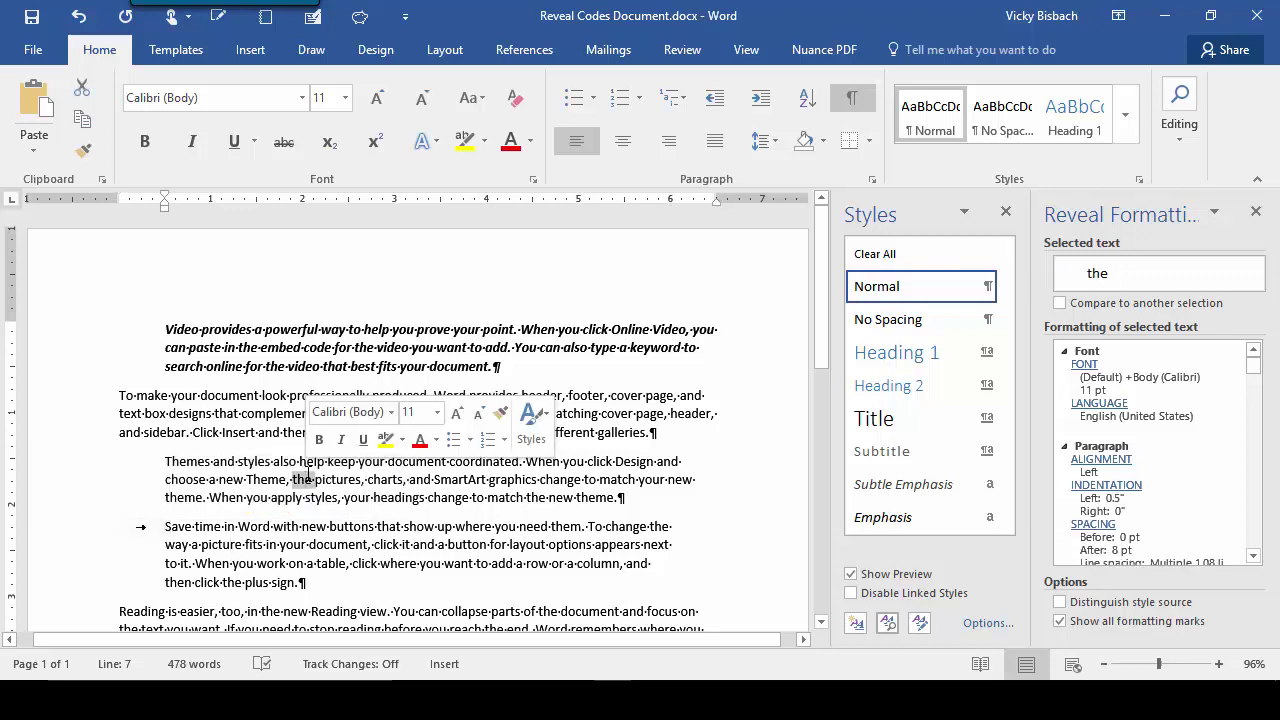
left_click_drag(363, 497, 647, 505)
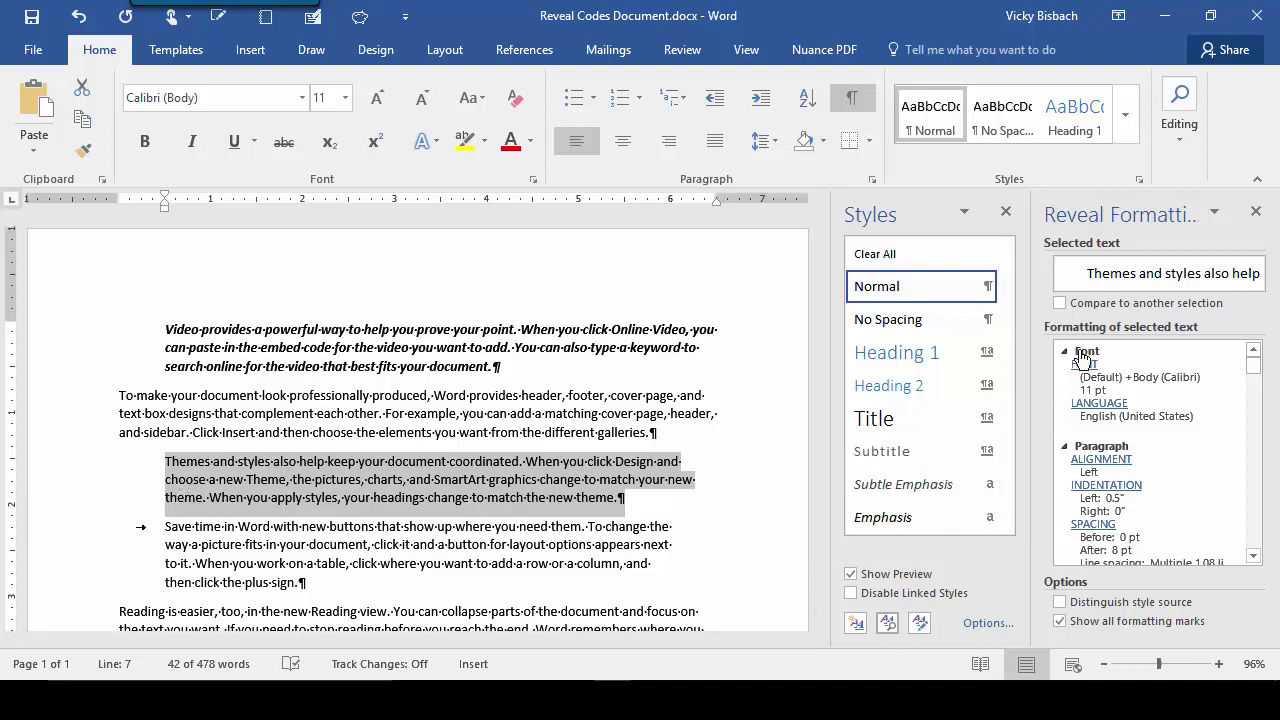
- Compare the Themes paragraph against the 'Save time in Word' bullet paragraph's indentation
left_click(1059, 303)
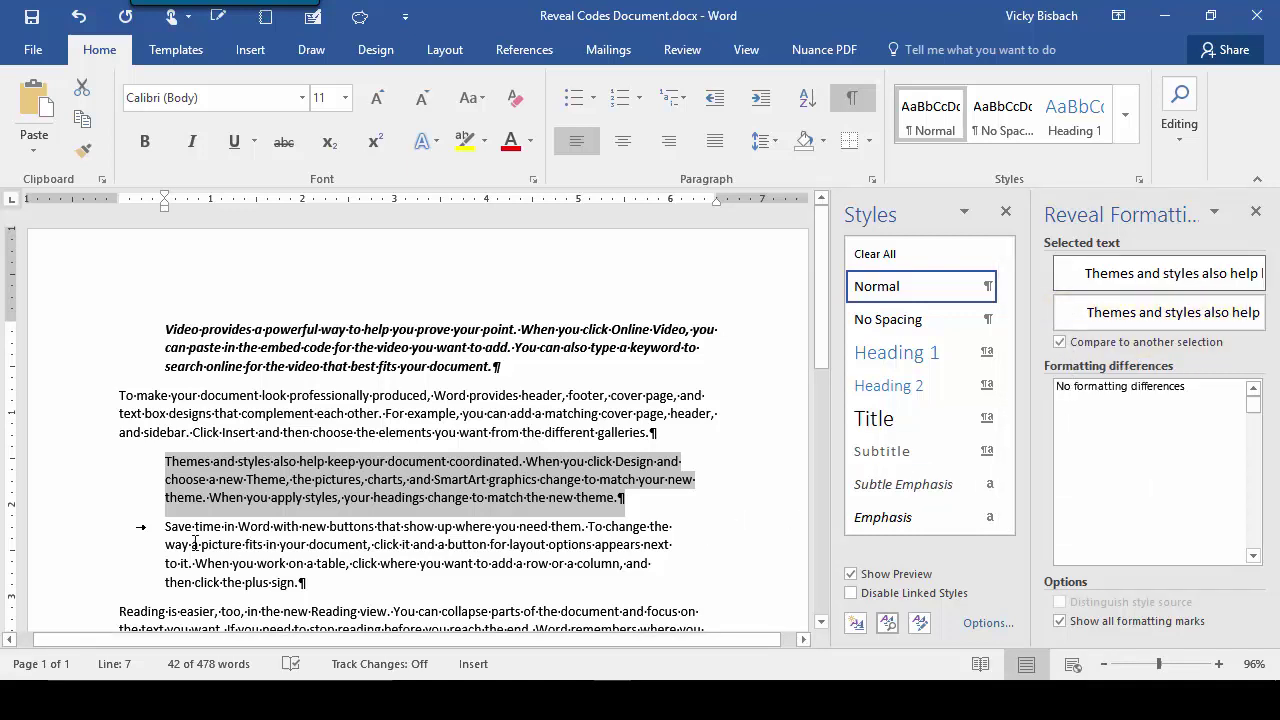
left_click_drag(160, 527, 334, 581)
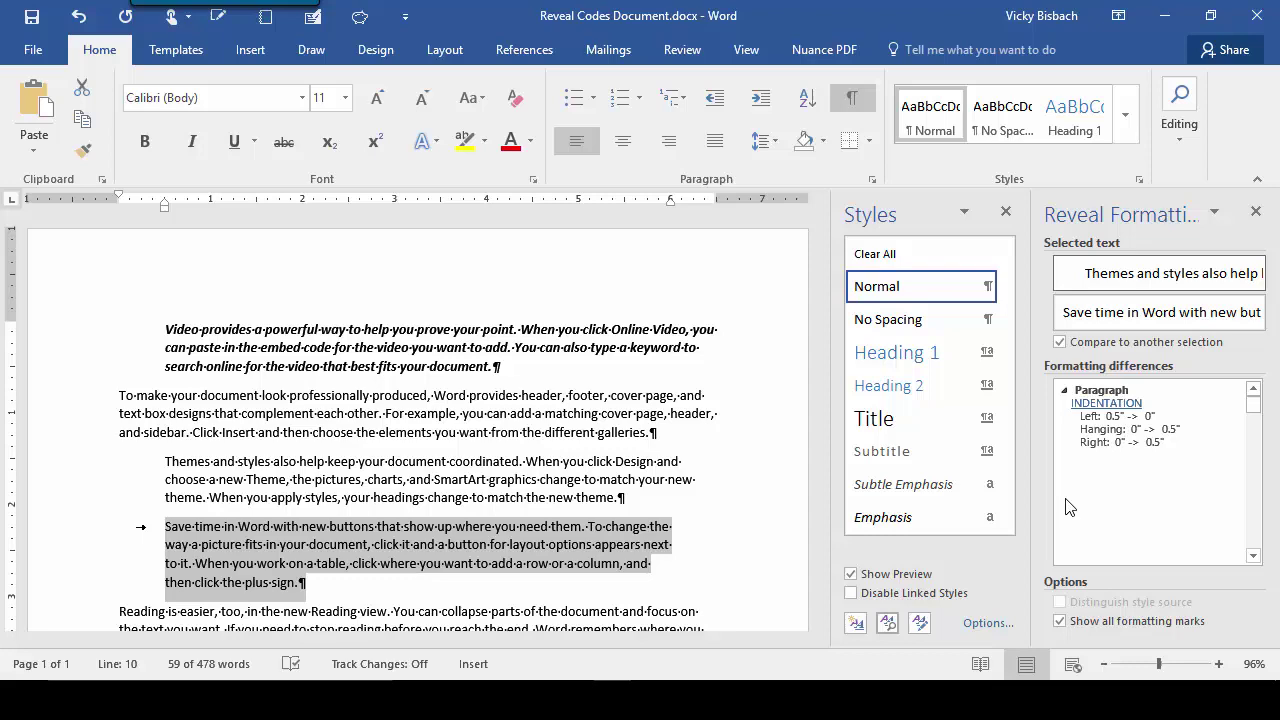
- Turn off comparison and inspect the bold 'Video provides' and 'To make your document' paragraphs
left_click(1072, 346)
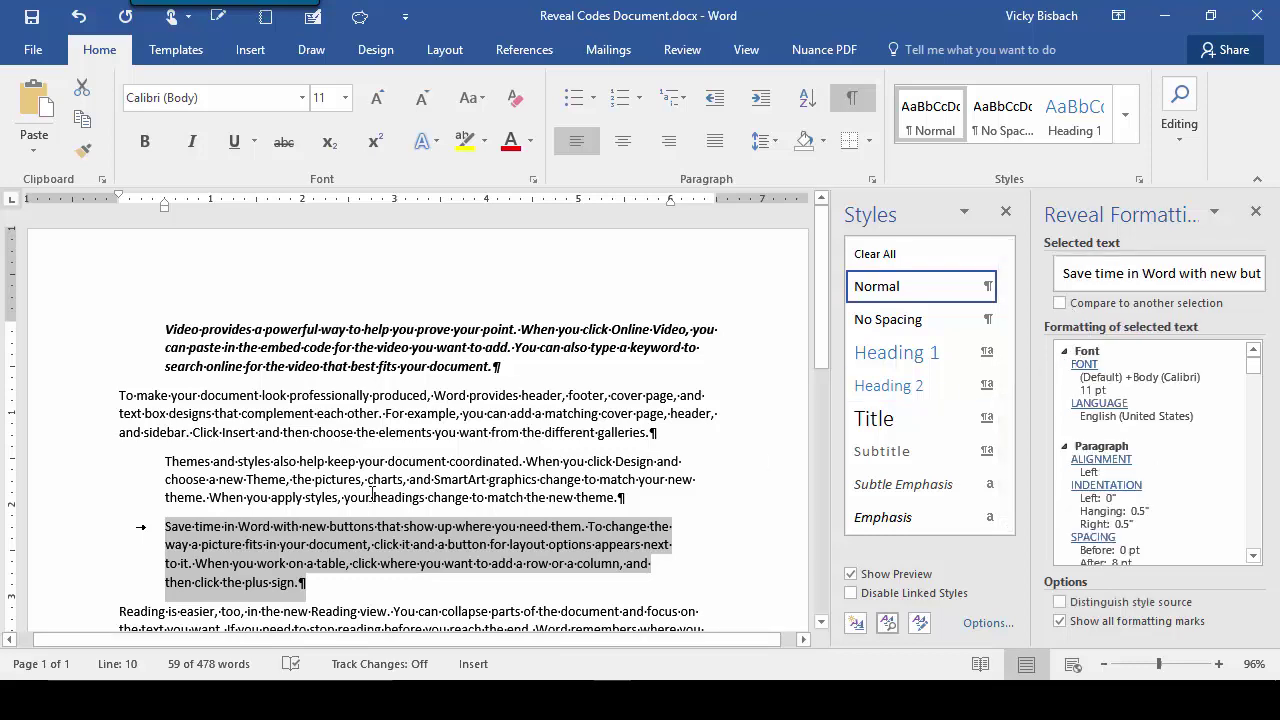
scroll(372, 490, "down", 5)
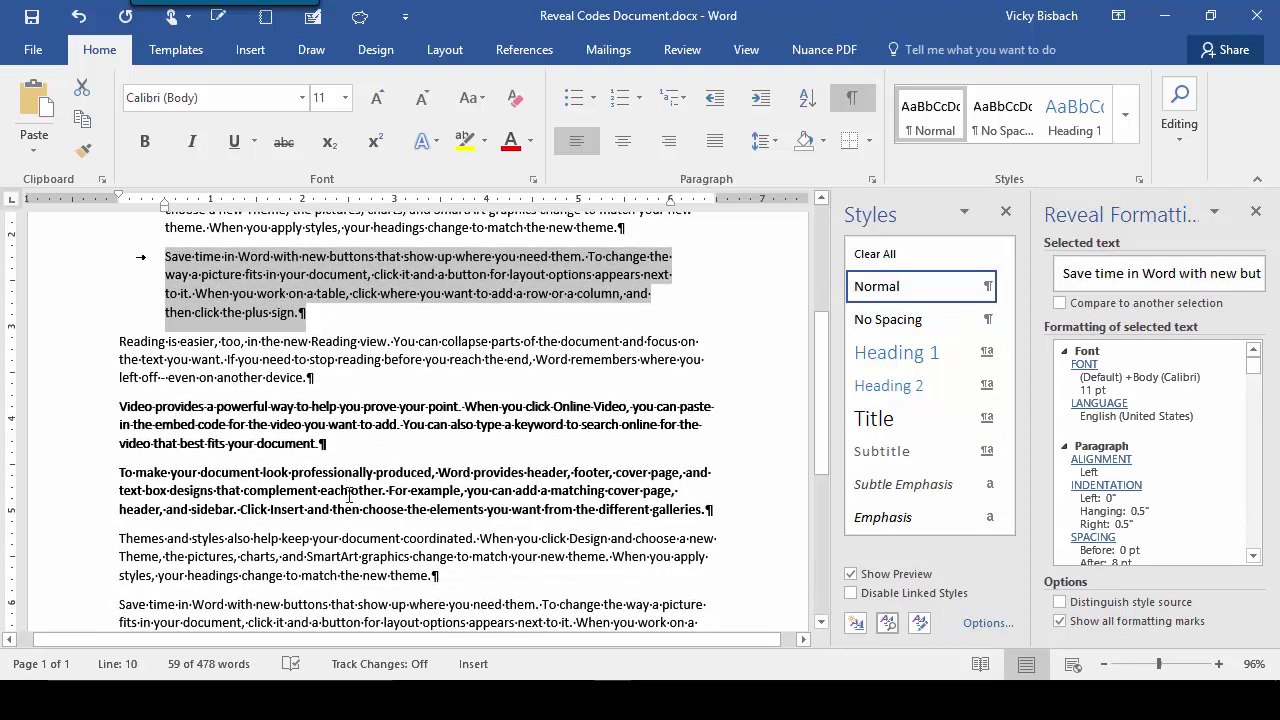
left_click(168, 424)
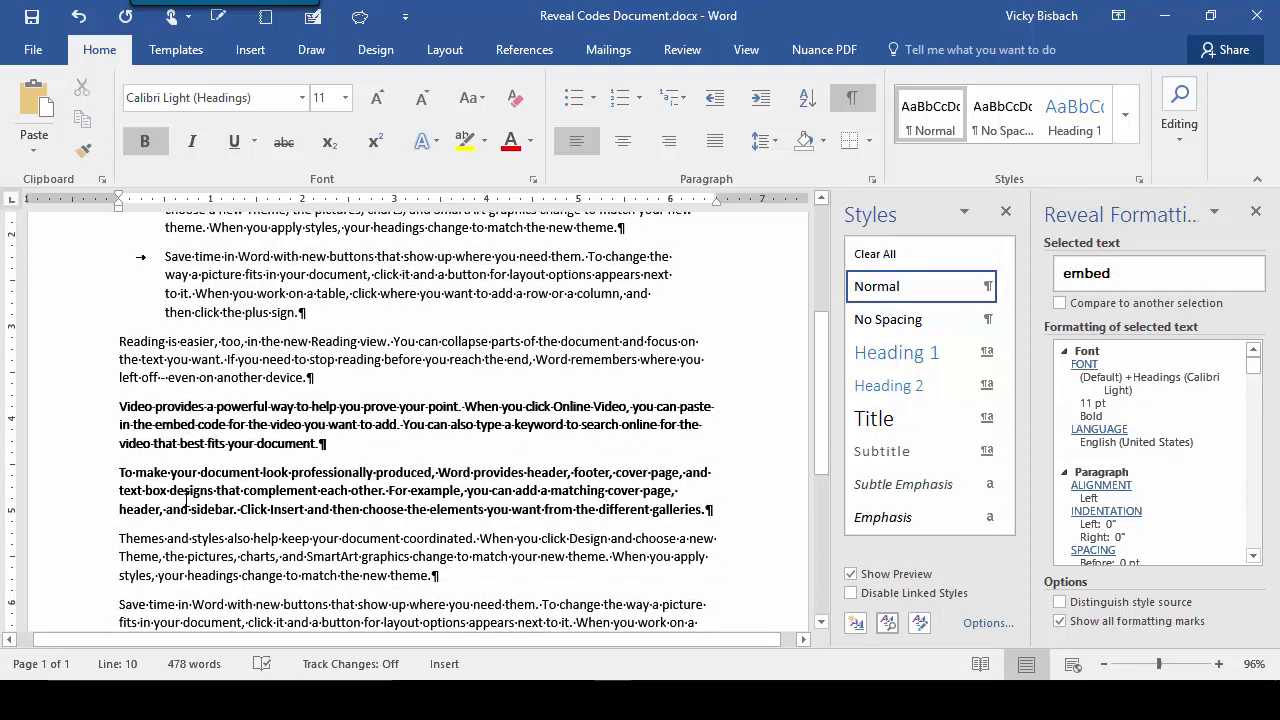
left_click(186, 498)
left_click(178, 428)
left_click(175, 426)
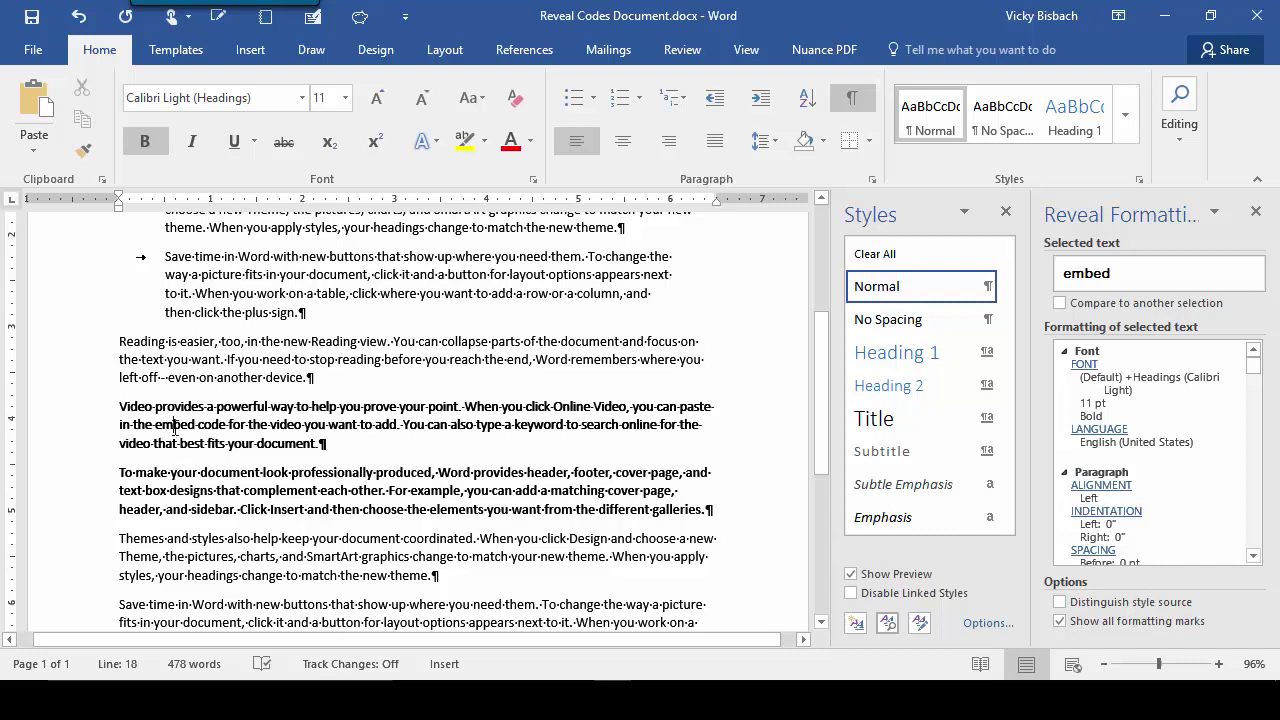
left_click(171, 486)
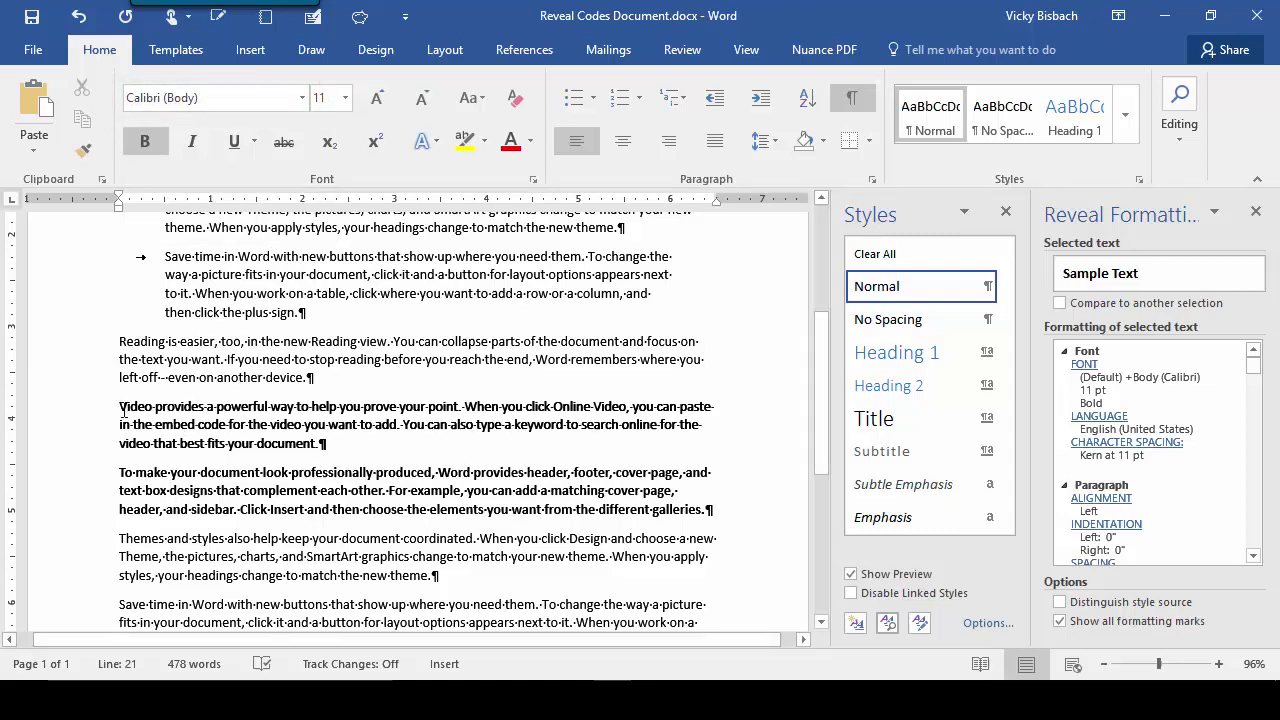
- Compare the 'Video provides' paragraph with 'To make your document', revealing font and kerning differences
left_click_drag(120, 406, 344, 441)
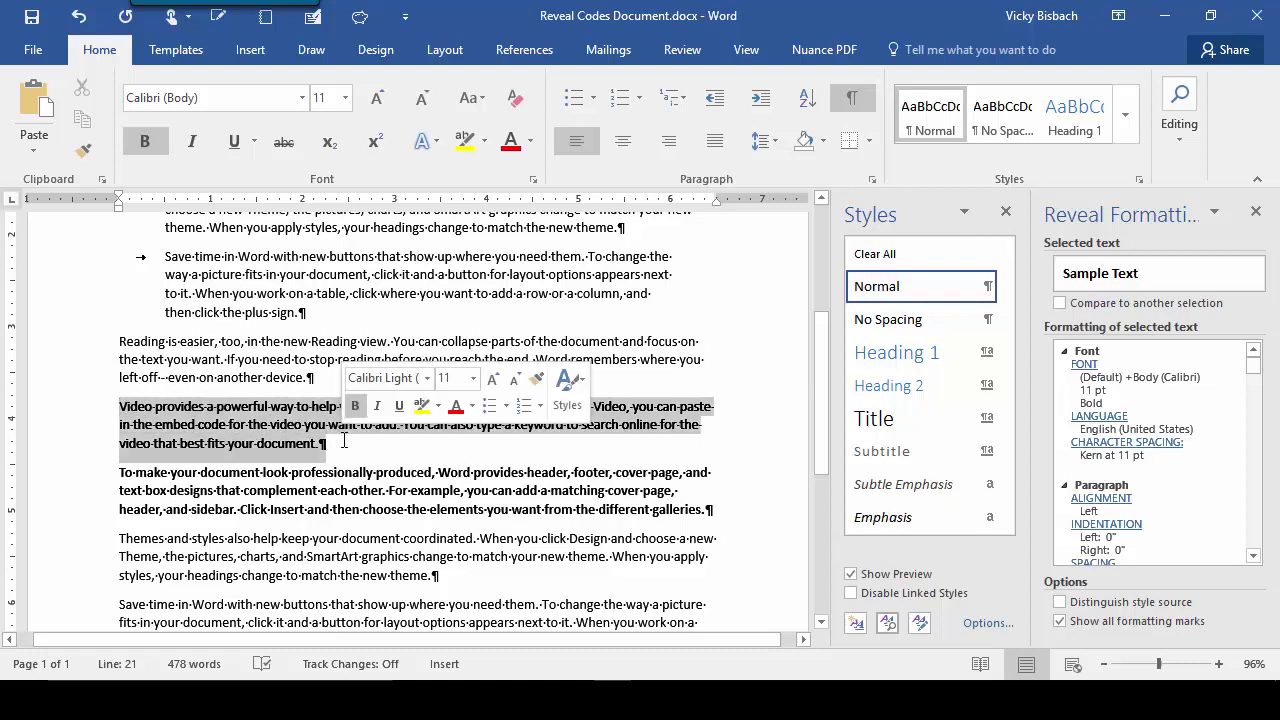
left_click(1060, 304)
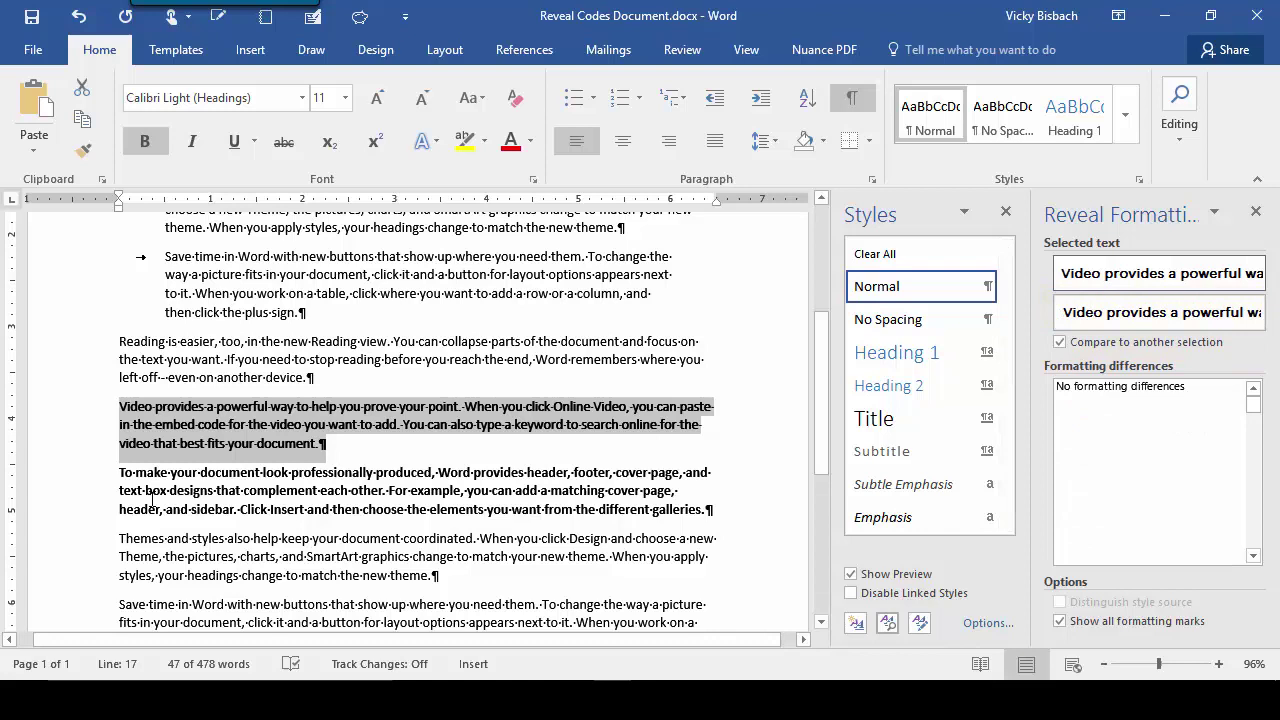
left_click_drag(120, 472, 716, 508)
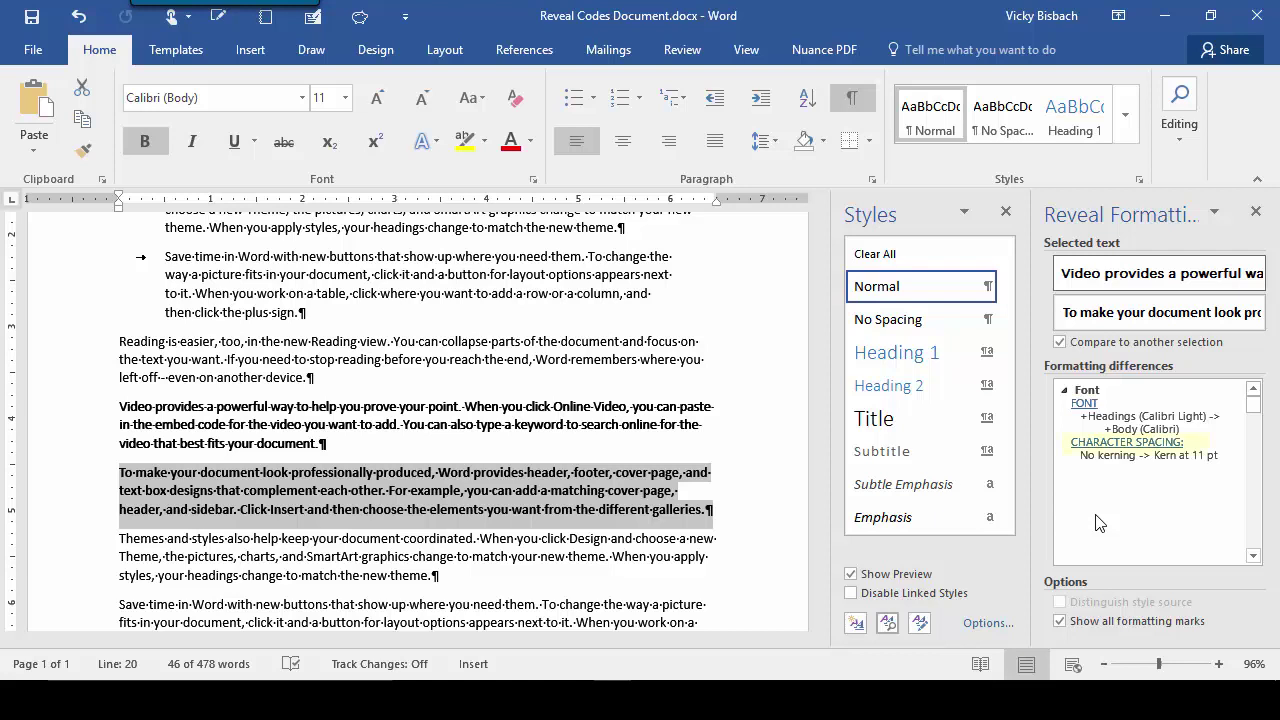
- Turn off kerning for fonts in the 'To make your document' paragraph's character spacing
left_click(1122, 444)
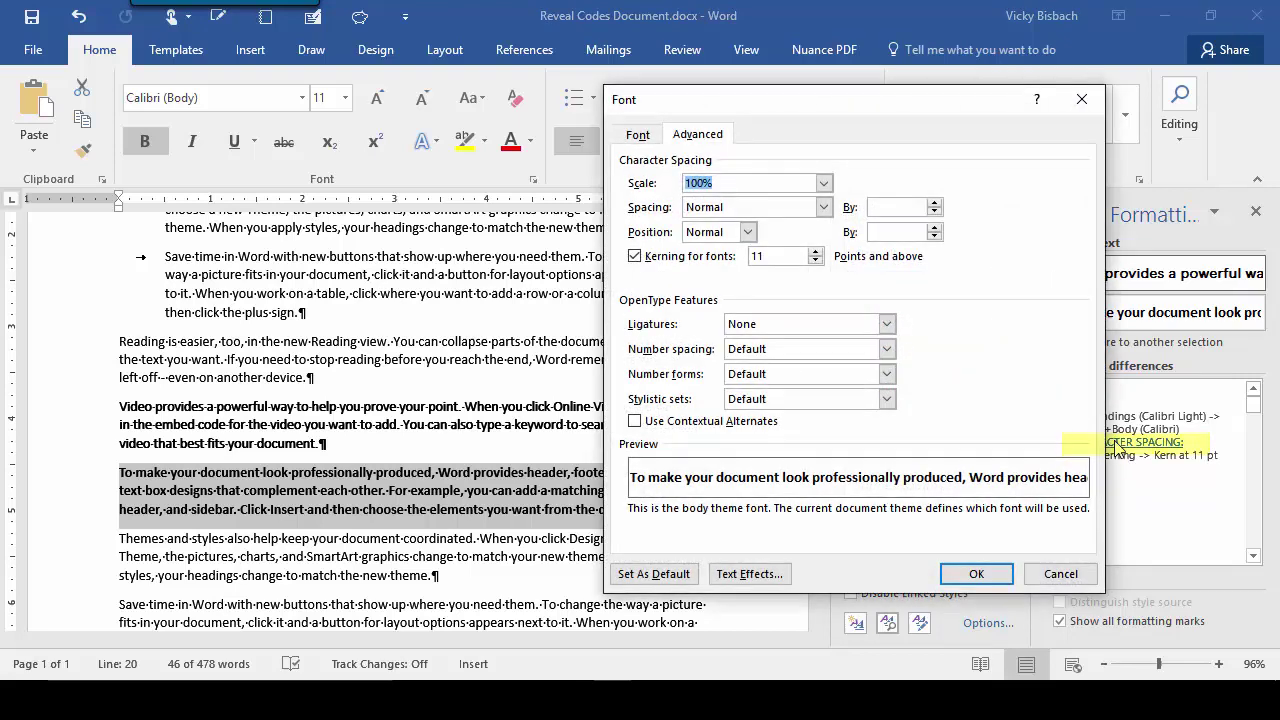
left_click(635, 256)
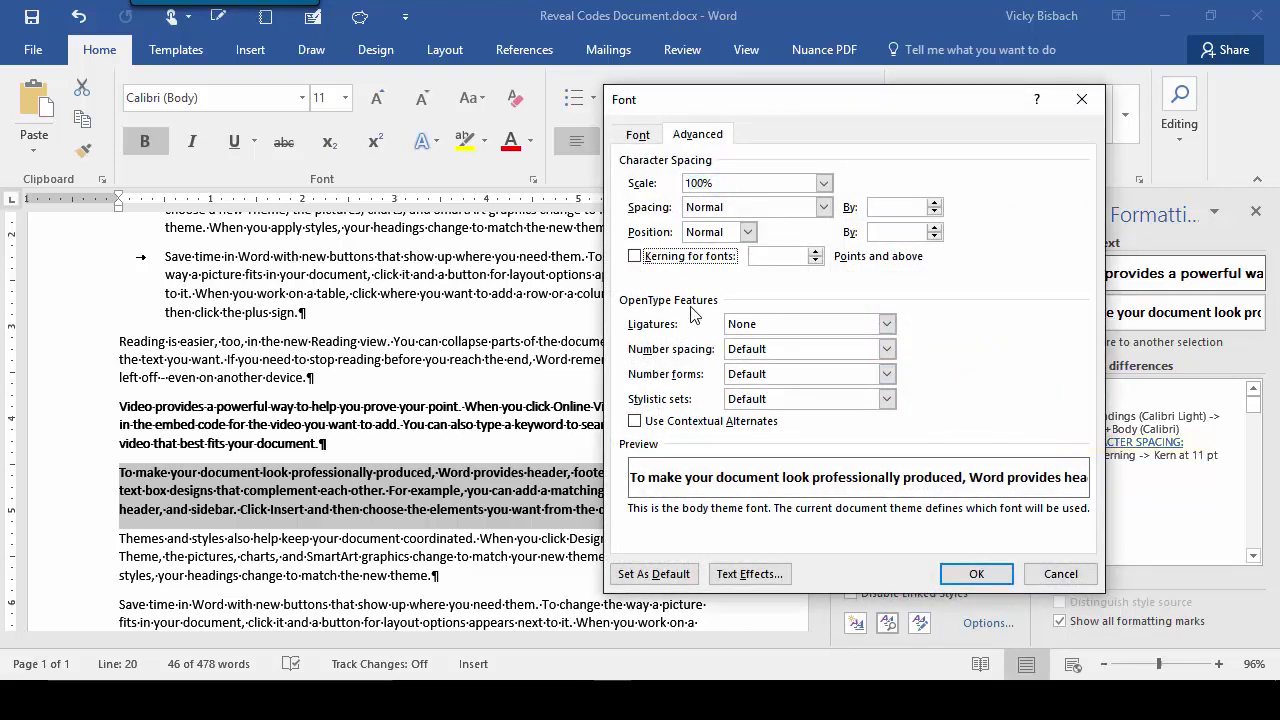
left_click(977, 574)
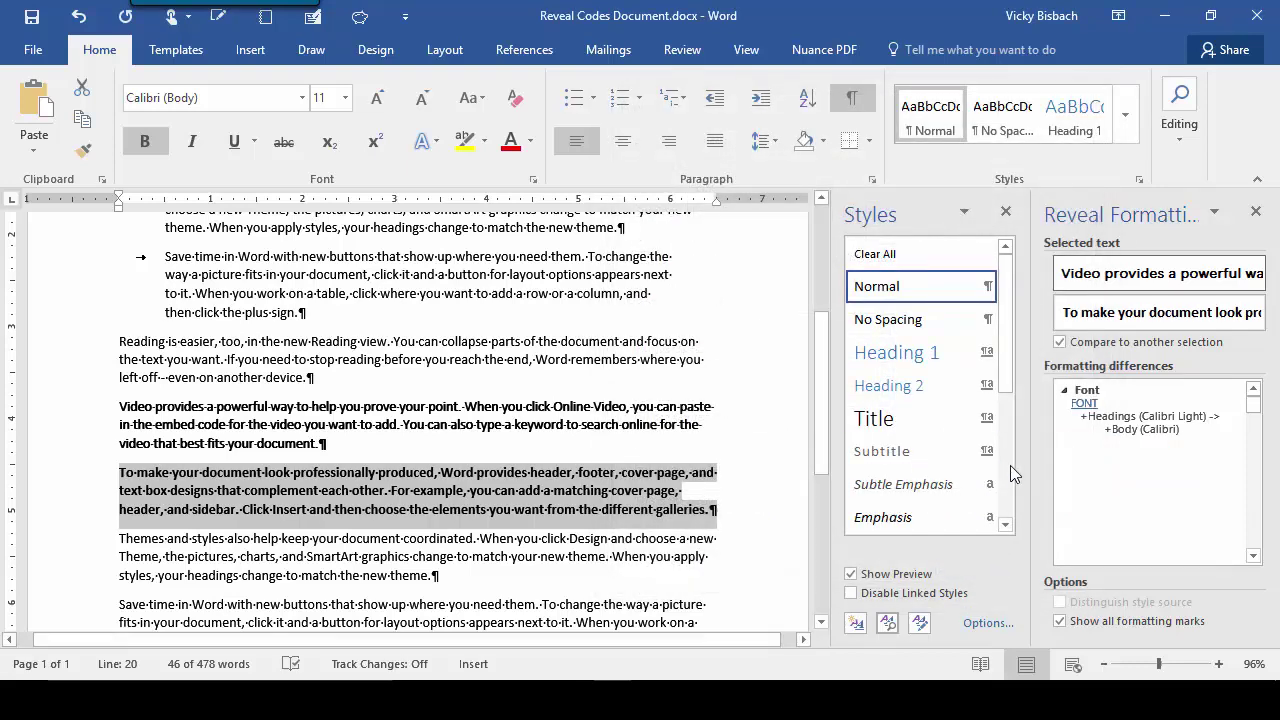